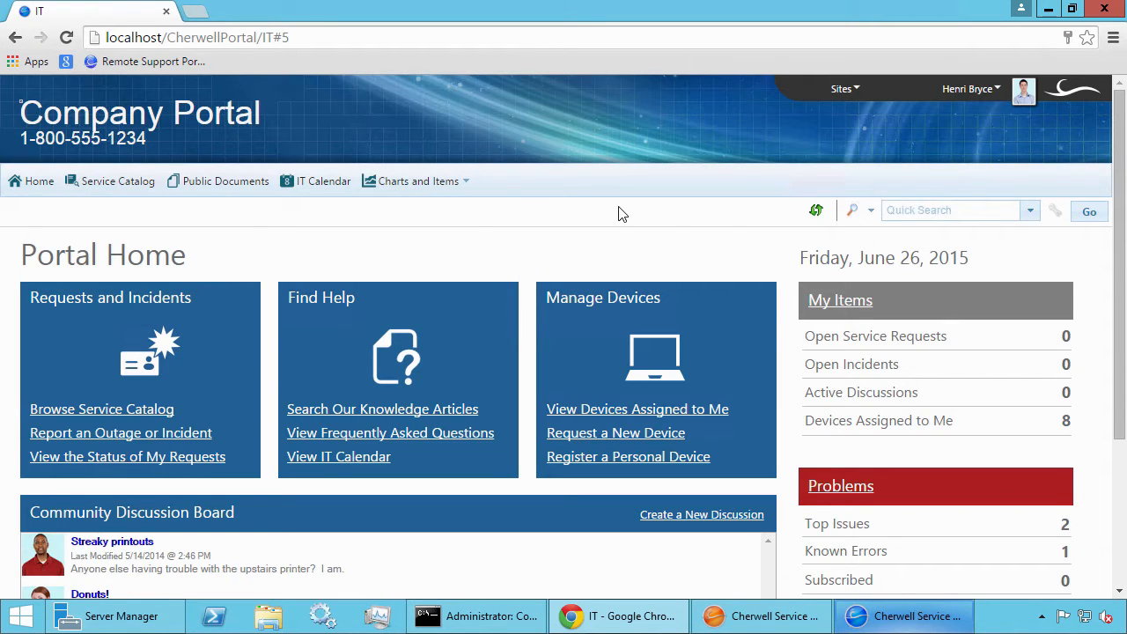
# Open the Request Toner/Ink form for desktop printing from the portal's Service Catalog
pyautogui.click(116, 184)
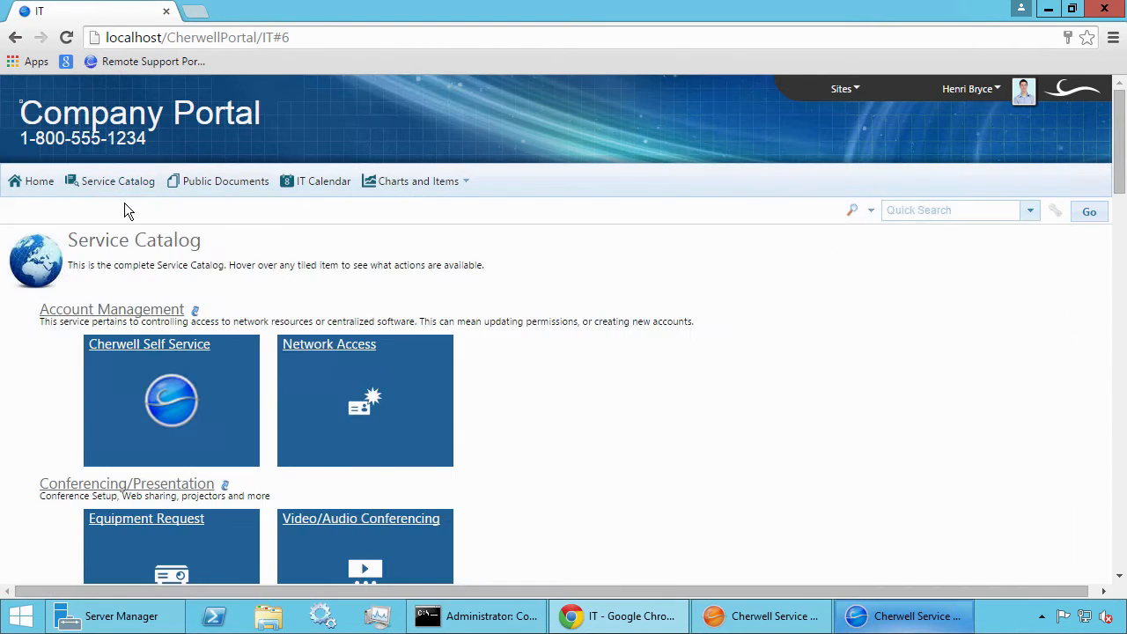
pyautogui.scroll(-15, 295, 277)
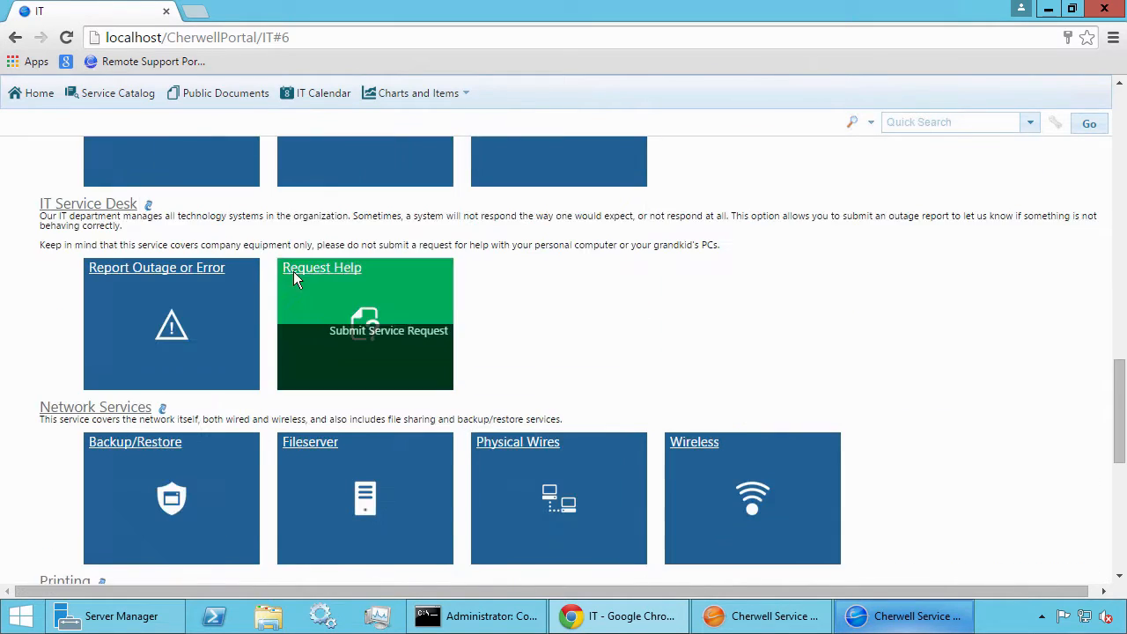
pyautogui.scroll(-2, 293, 272)
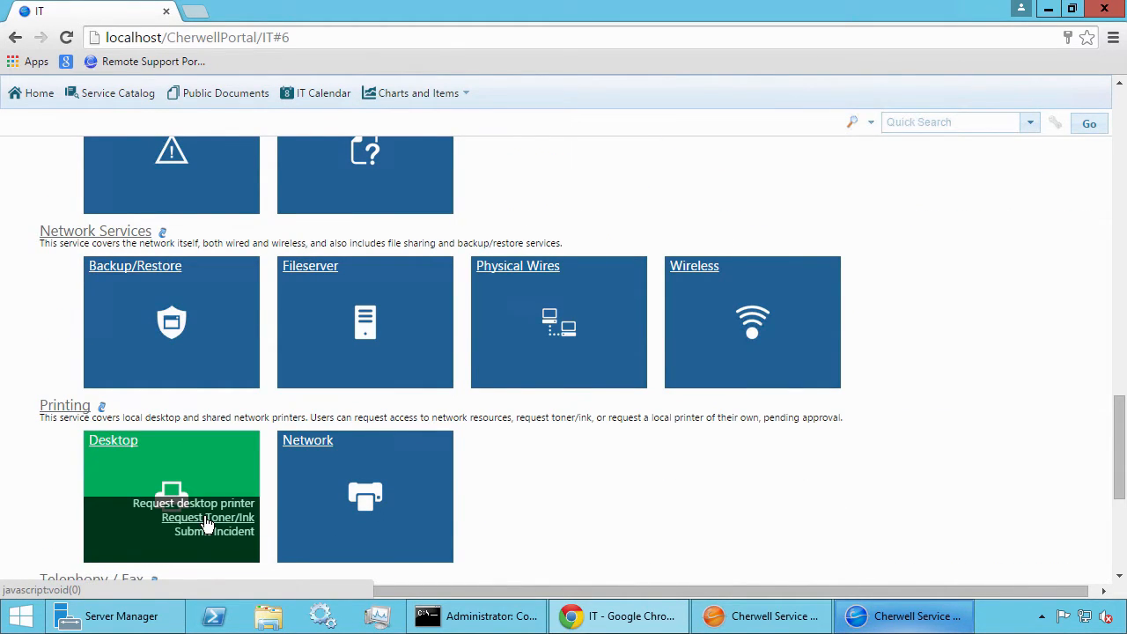
pyautogui.click(207, 520)
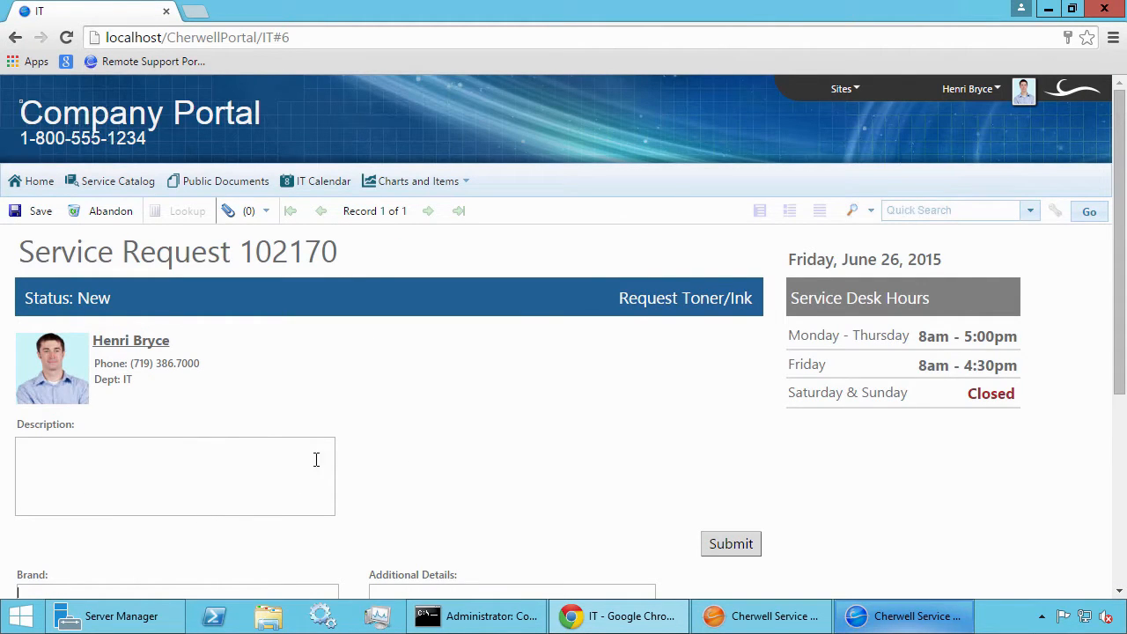
# Inspect the toner details section of the service request, checking the area below its Description label for an input box
pyautogui.moveTo(1122, 340); pyautogui.dragTo(1122, 507)
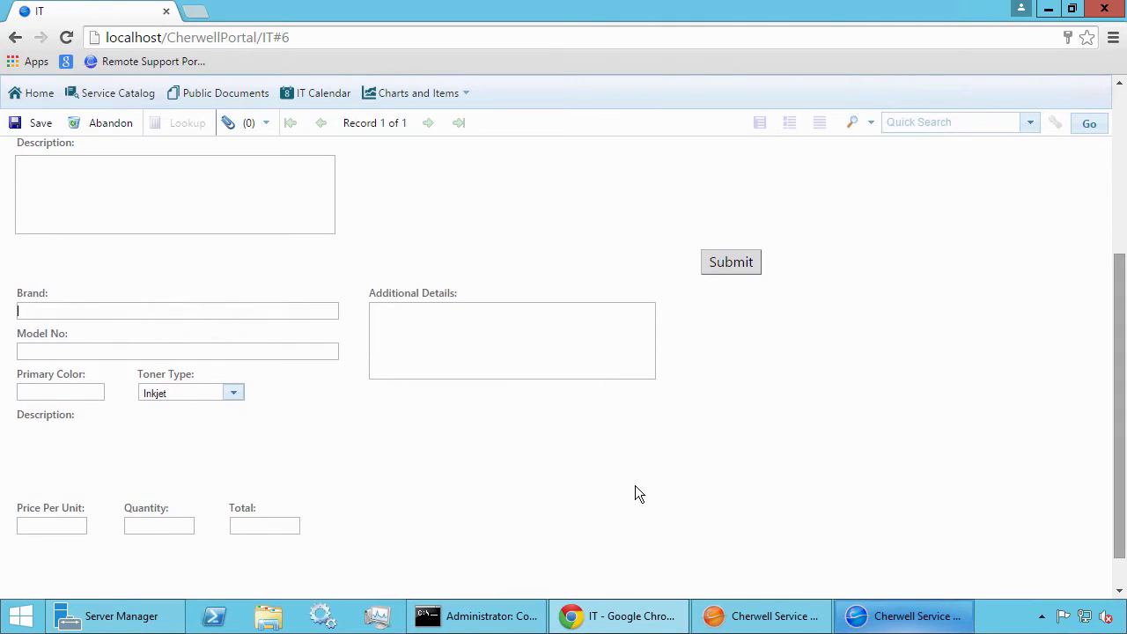
pyautogui.tripleClick(37, 417)
pyautogui.click(77, 432)
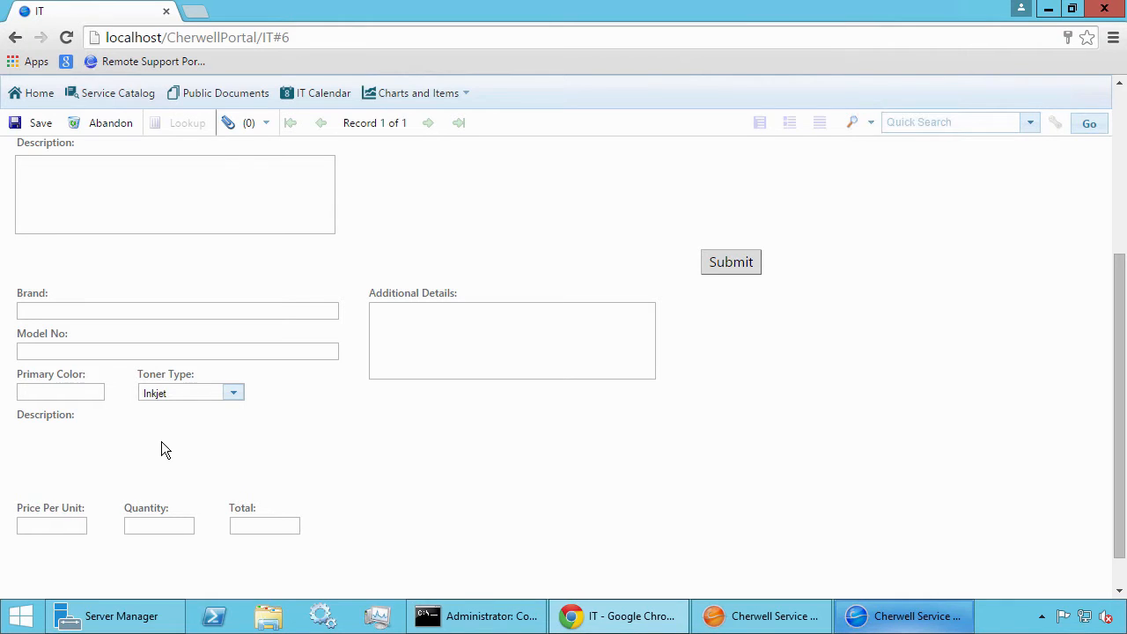
# Switch to Cherwell Service Management Administrator and open the Portal Customer security group for editing
pyautogui.click(748, 616)
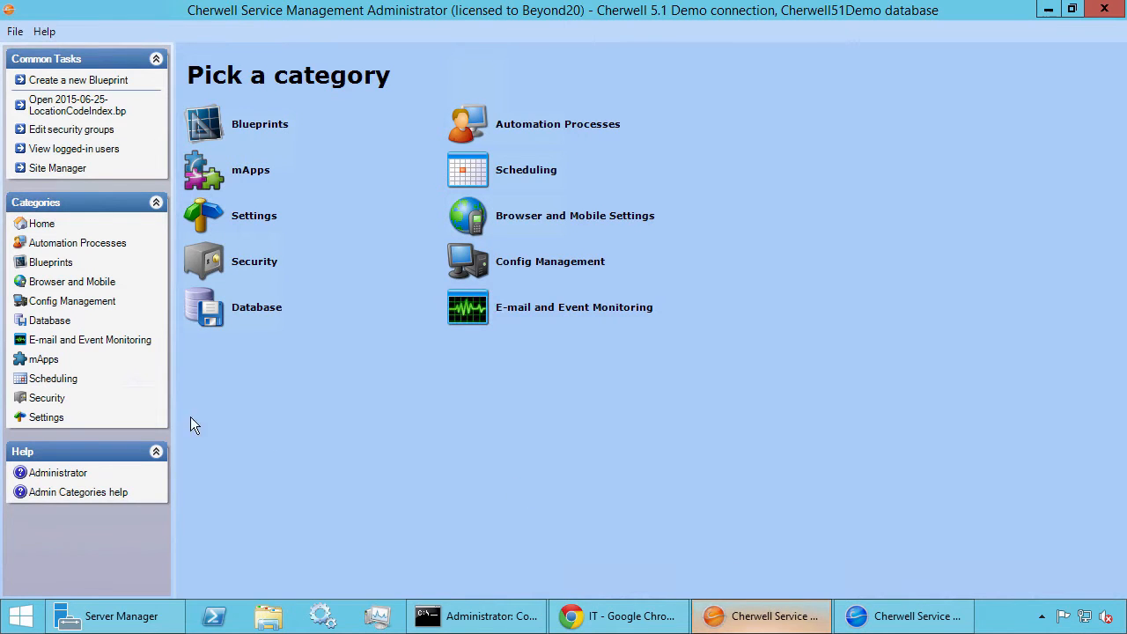
pyautogui.click(55, 398)
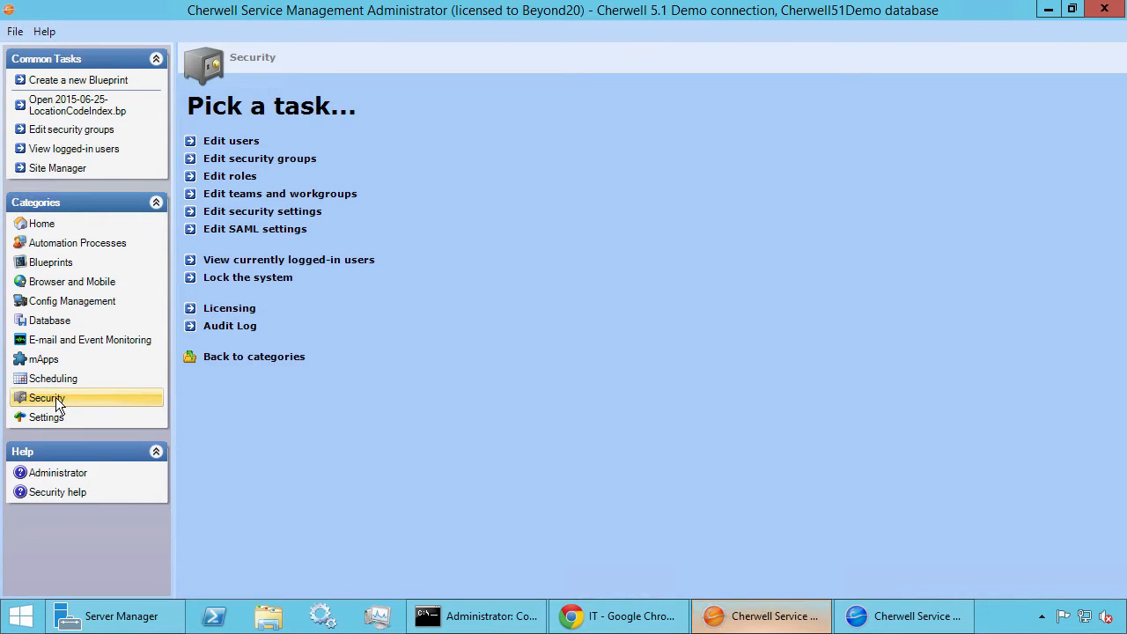
pyautogui.click(300, 159)
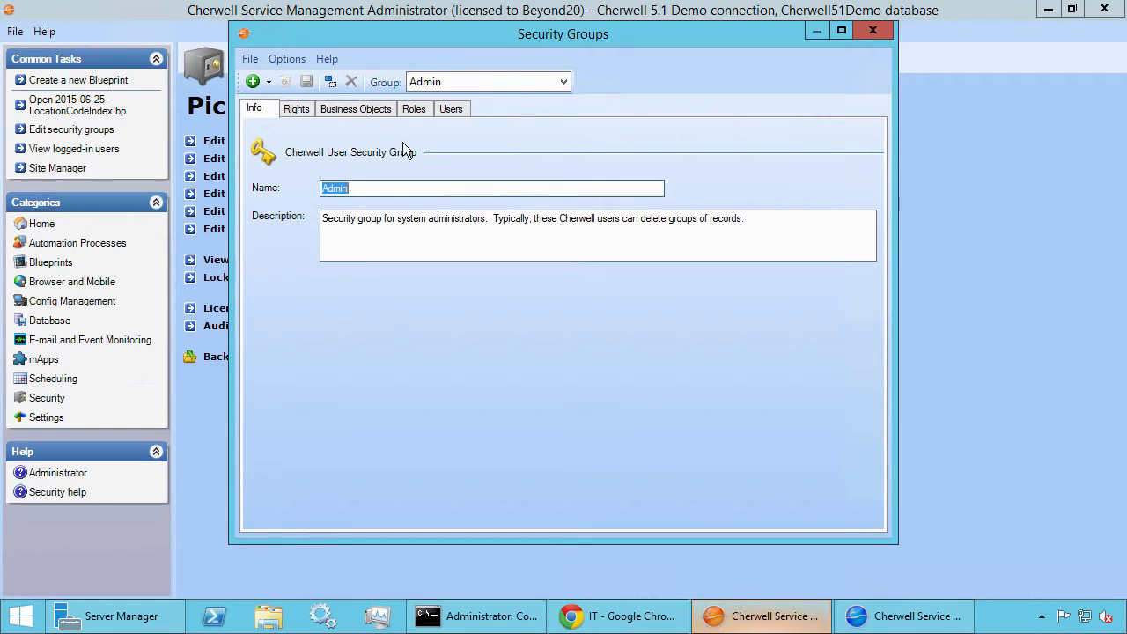
pyautogui.click(464, 81)
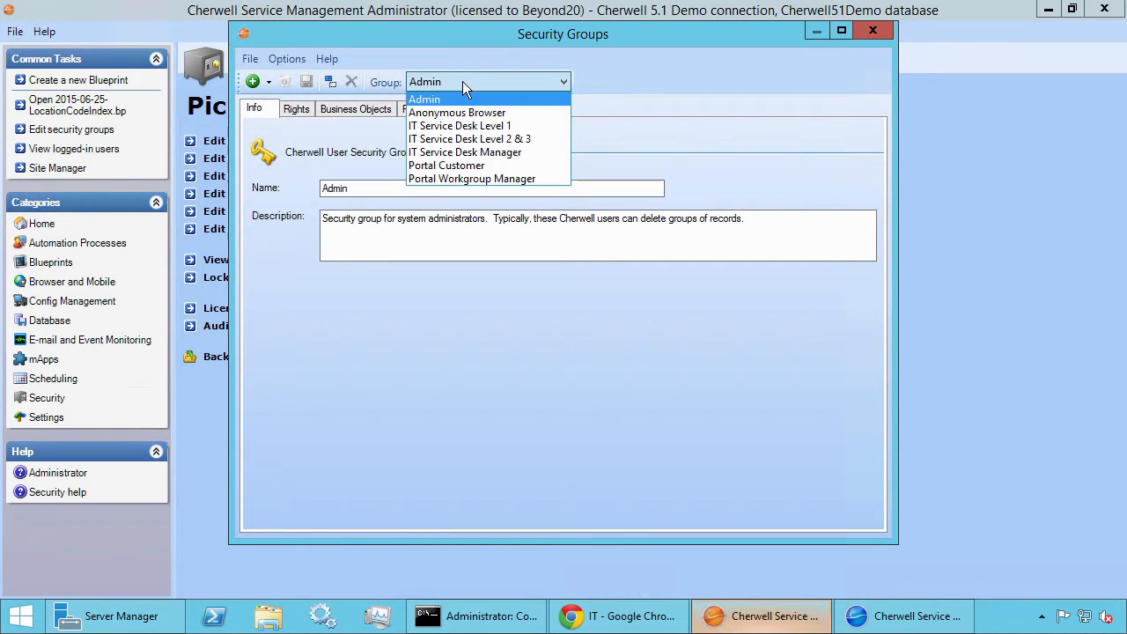
pyautogui.click(460, 168)
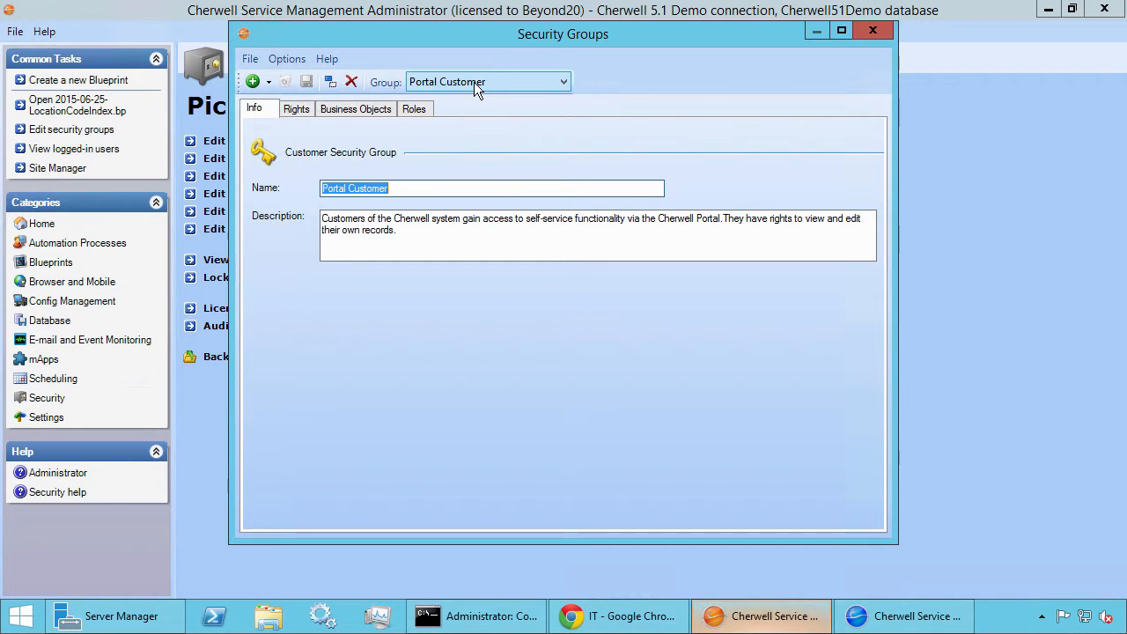
# Grant the group View rights to the Item Description field of the Specifics - Toner Order Form business object
pyautogui.click(376, 111)
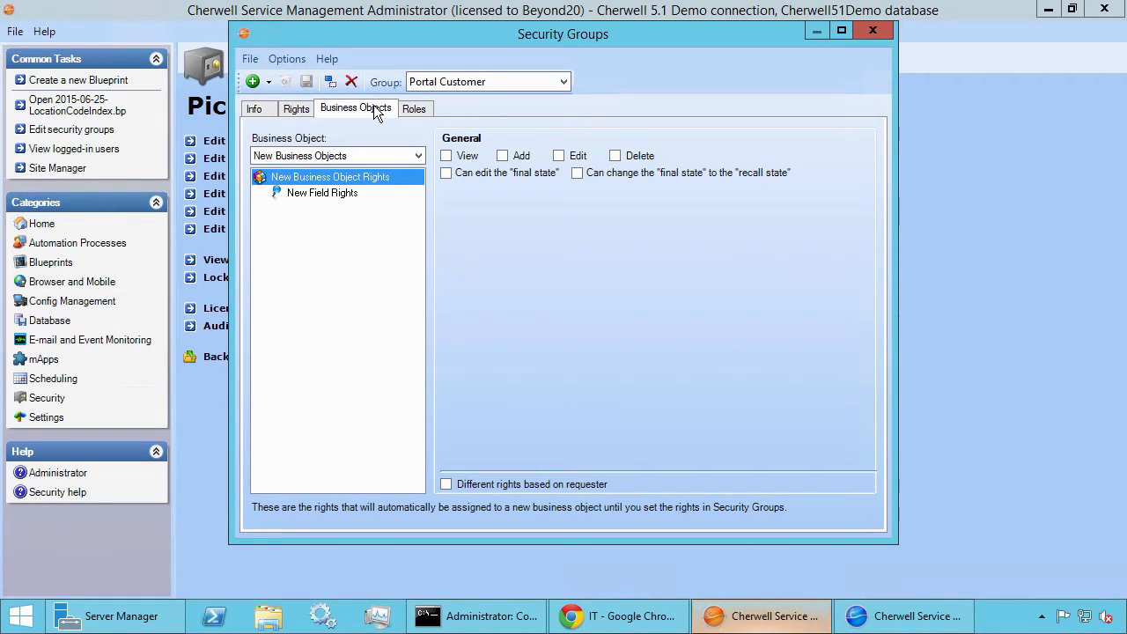
pyautogui.click(386, 159)
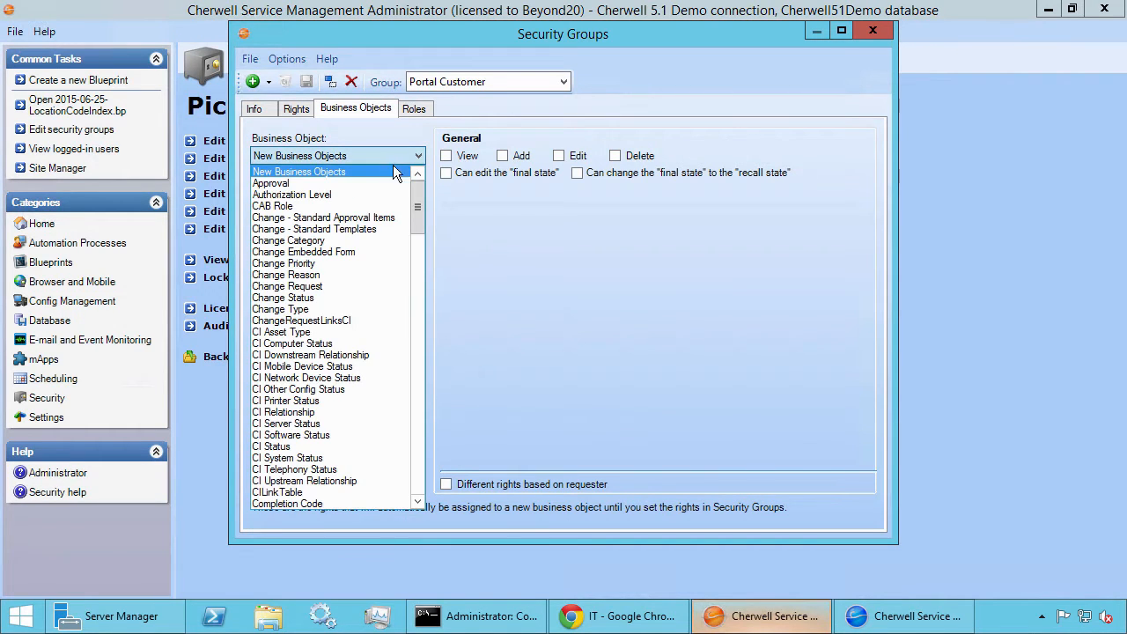
pyautogui.moveTo(414, 192); pyautogui.dragTo(420, 441)
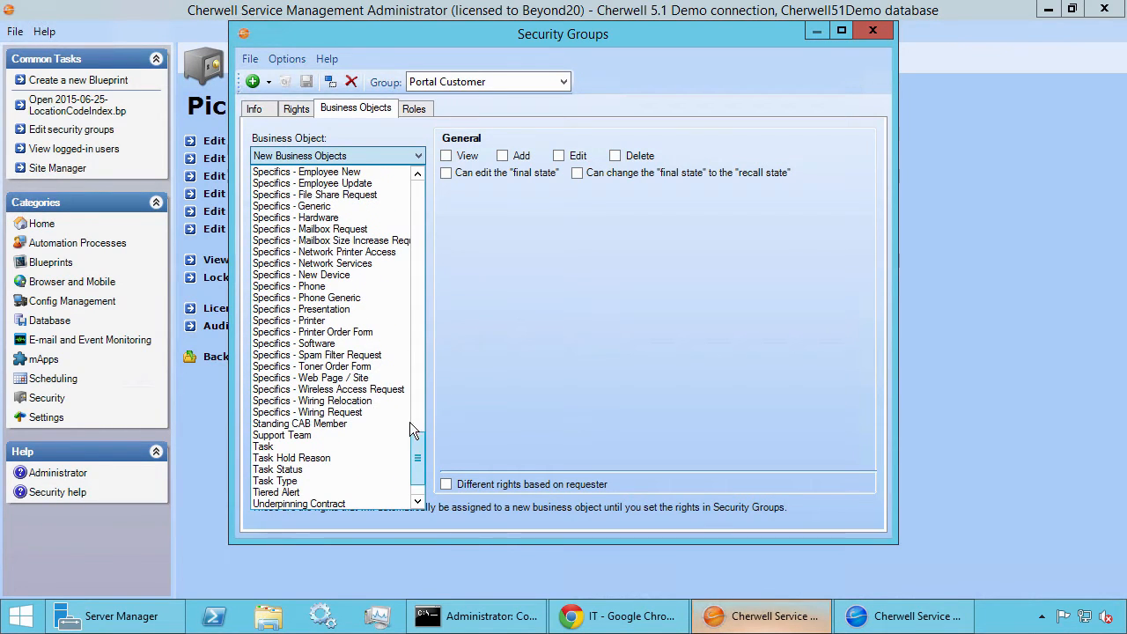
pyautogui.click(327, 367)
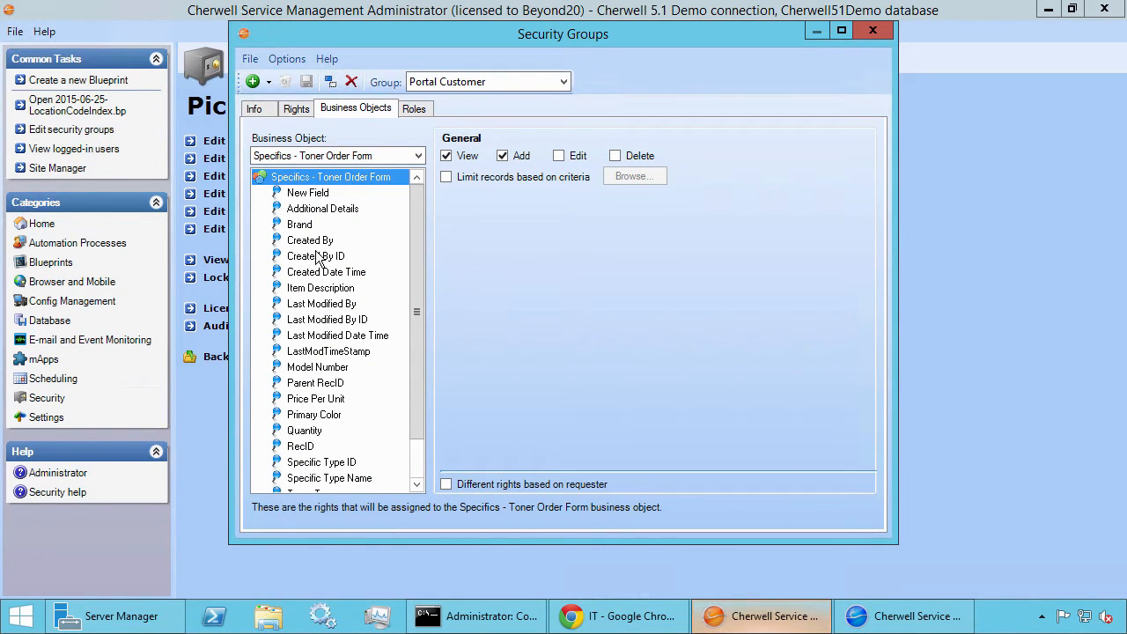
pyautogui.click(319, 292)
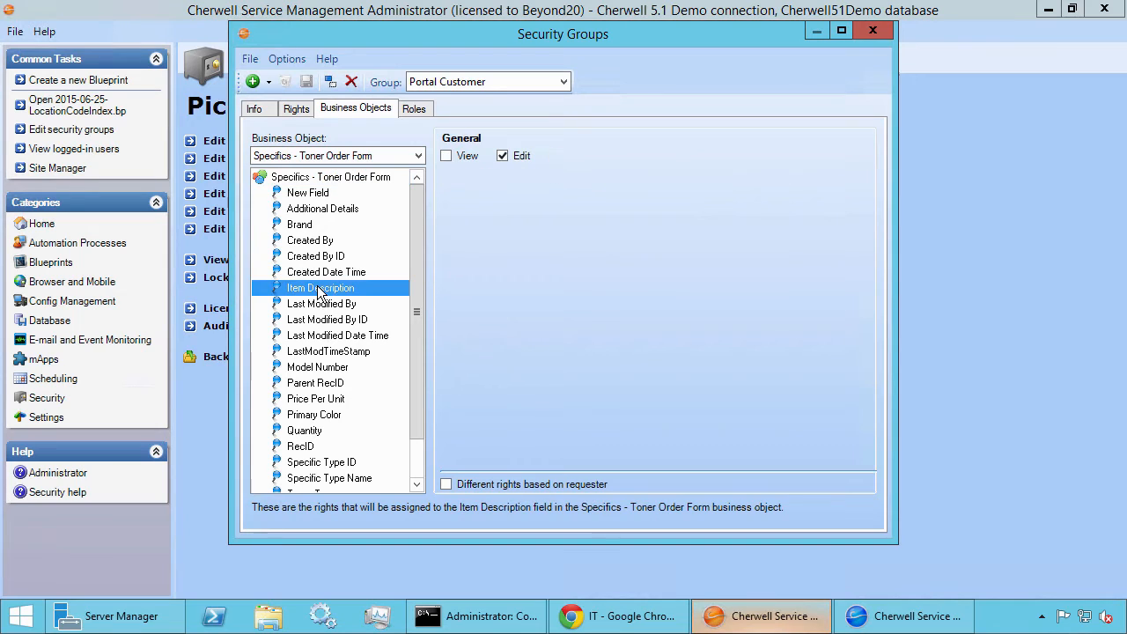
pyautogui.click(446, 162)
# Review the Toner Order Form's object rights, New Field defaults and the rights of fields such as Primary Color, then close the security group editor
pyautogui.click(332, 179)
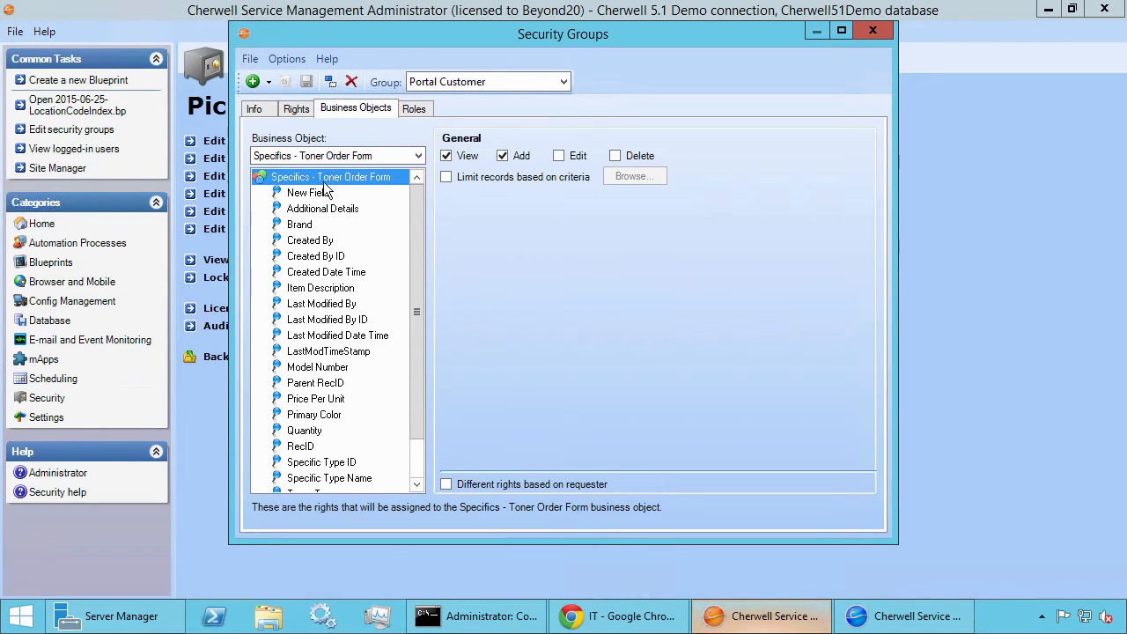
pyautogui.click(319, 194)
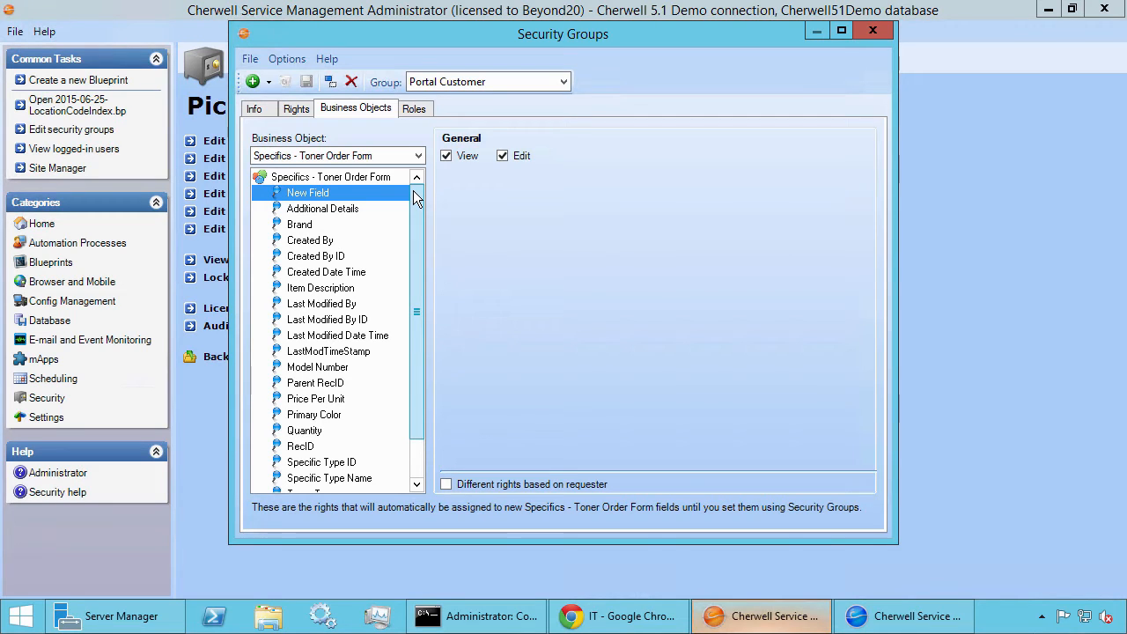
pyautogui.scroll(-1, 416, 242)
pyautogui.scroll(-1, 417, 244)
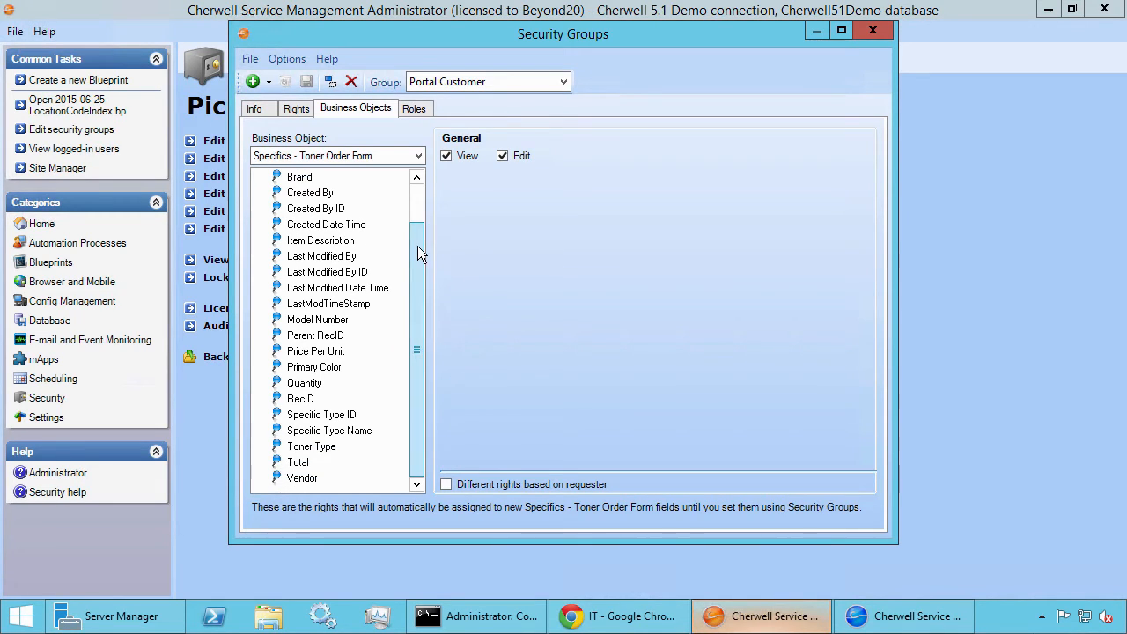
pyautogui.click(329, 368)
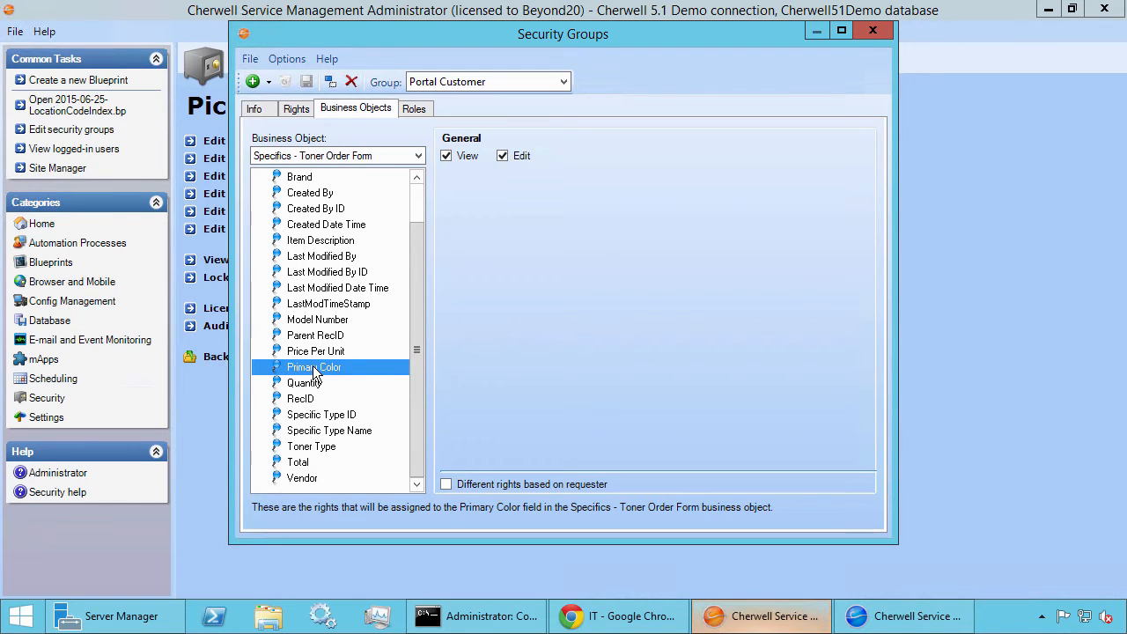
pyautogui.click(314, 352)
pyautogui.click(315, 337)
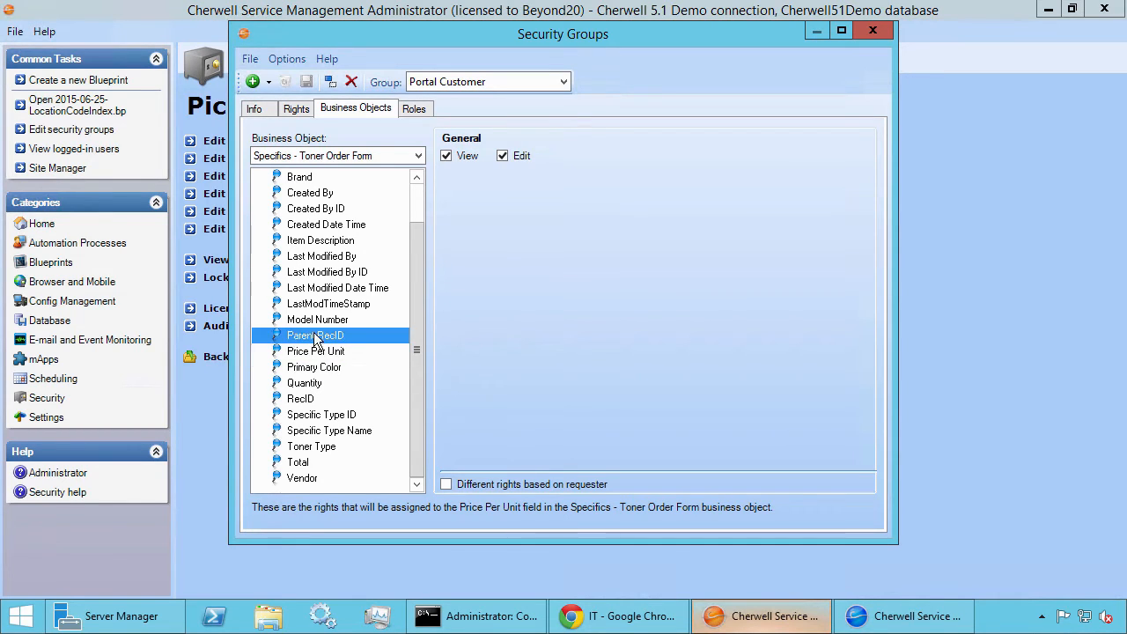
pyautogui.click(319, 351)
pyautogui.click(318, 367)
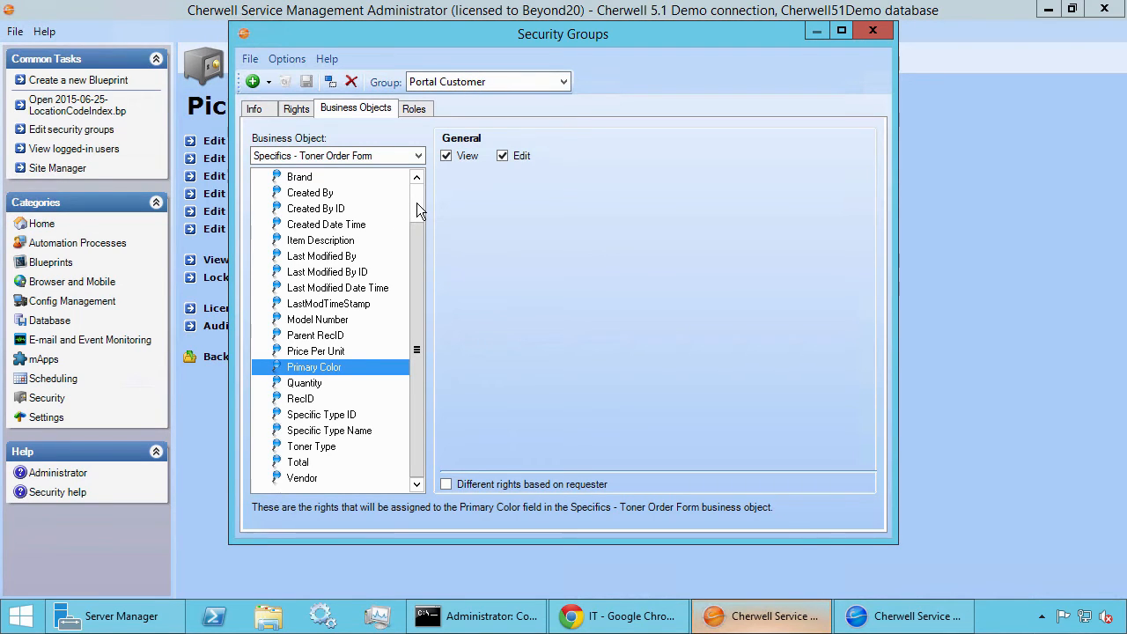
pyautogui.scroll(1, 417, 203)
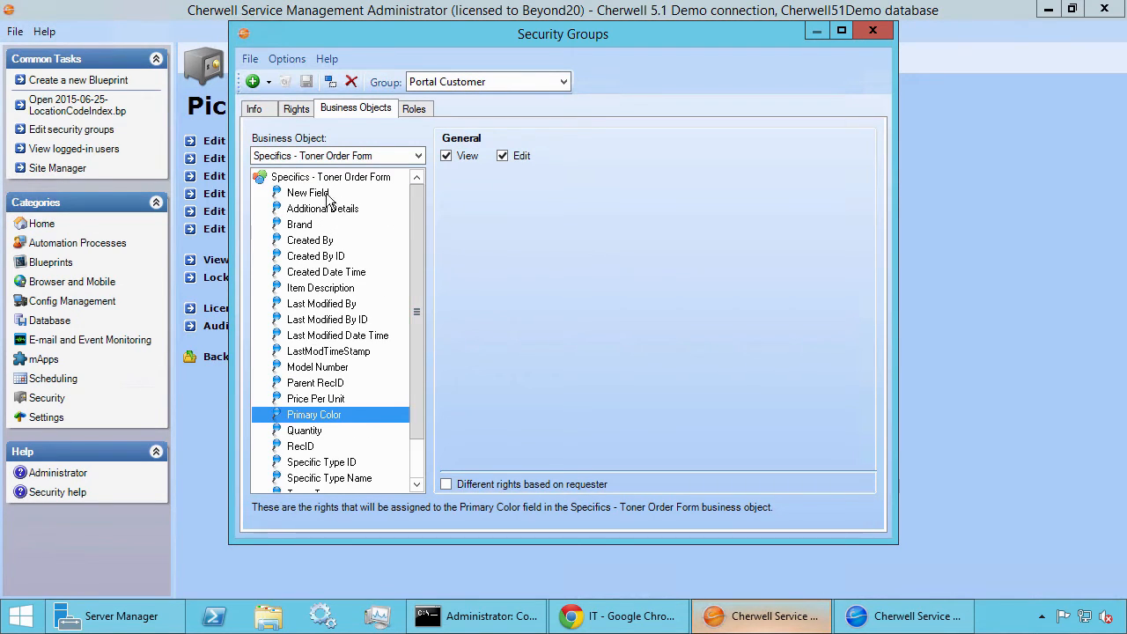
pyautogui.click(310, 192)
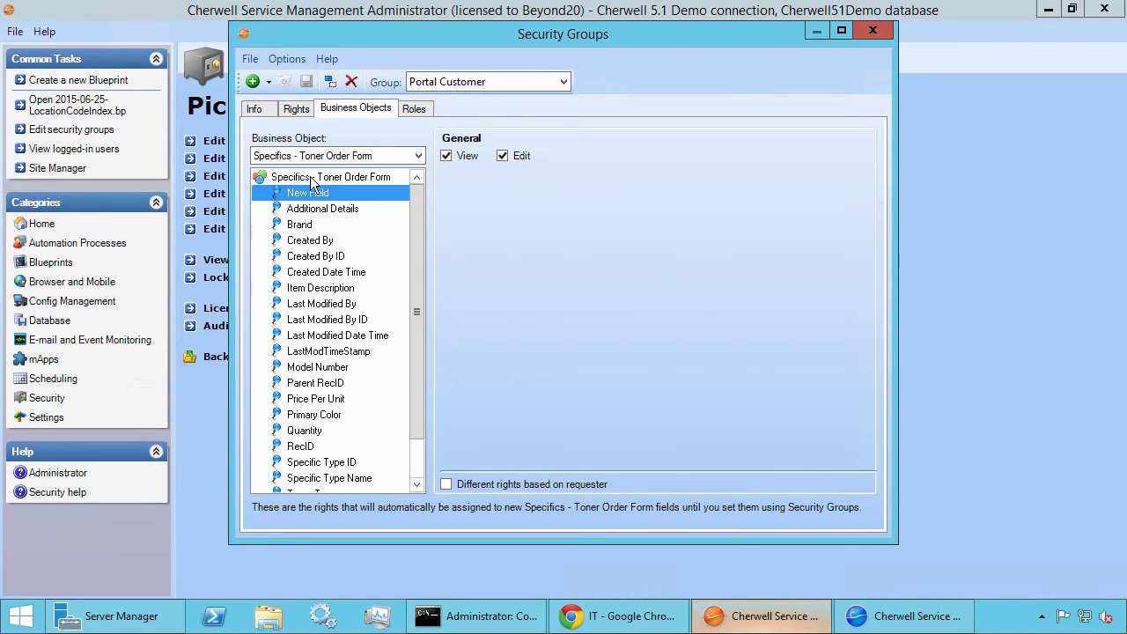
pyautogui.click(312, 178)
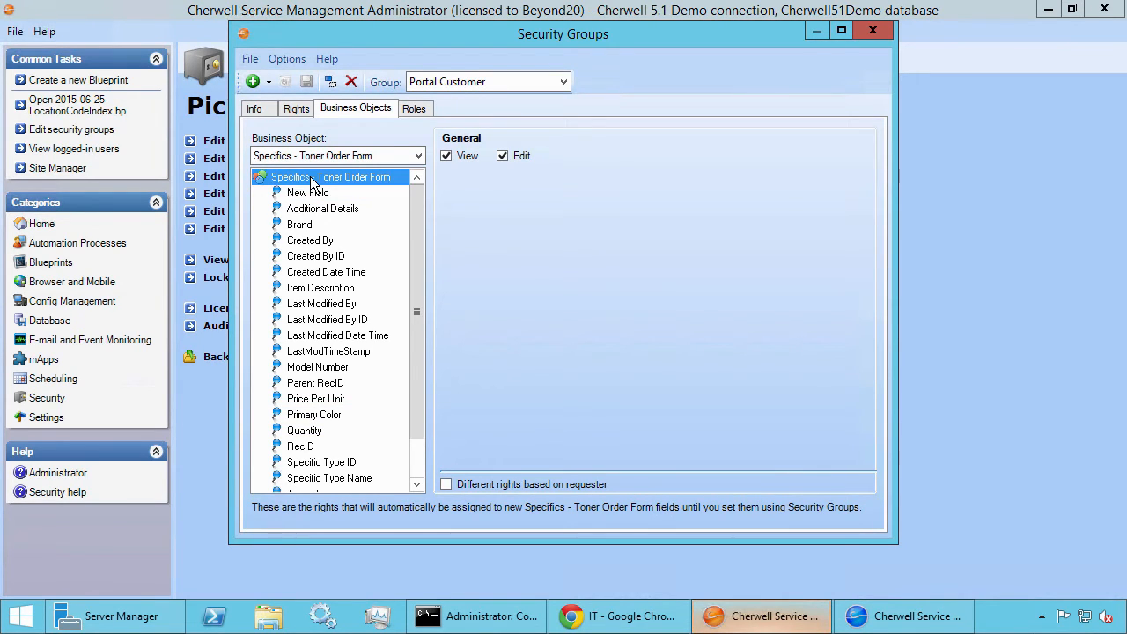
pyautogui.click(250, 58)
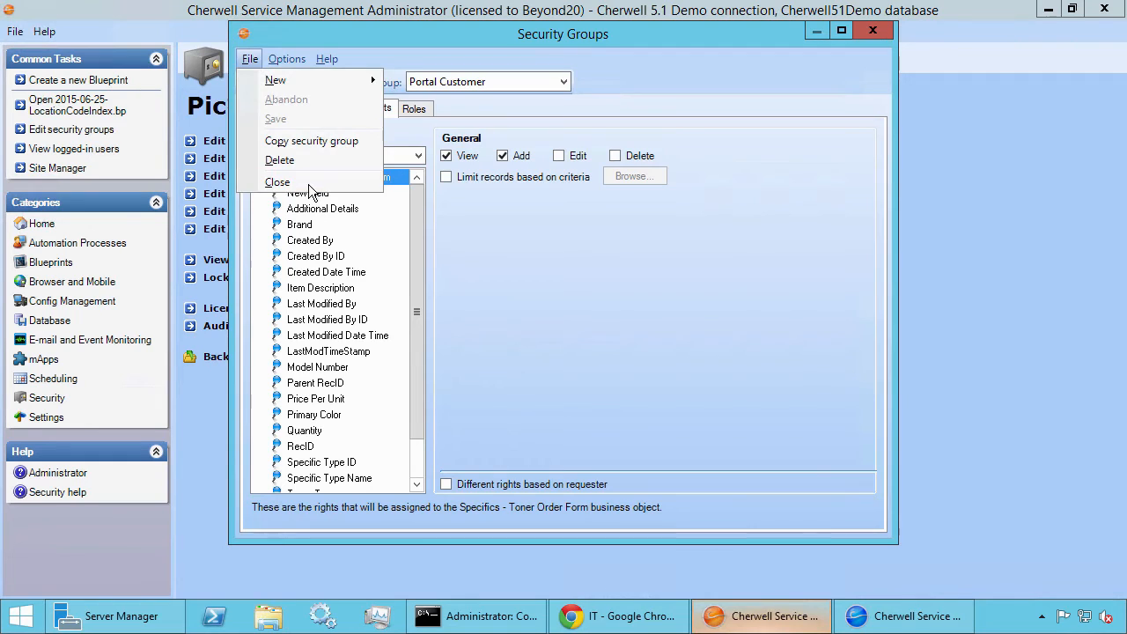
pyautogui.click(284, 181)
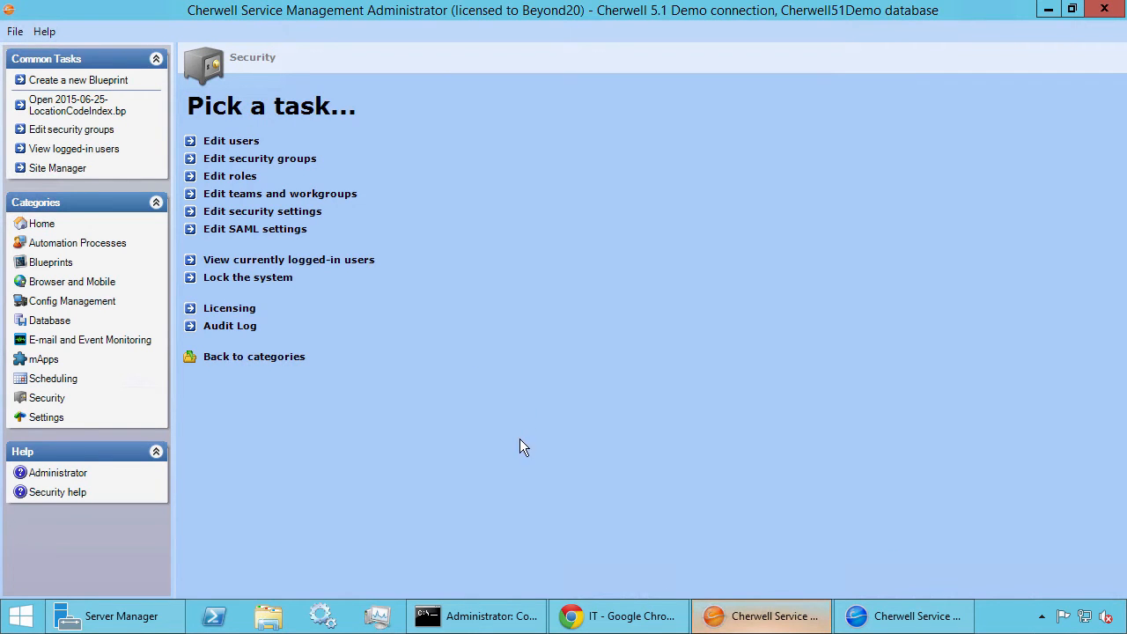
# Switch to Command Prompt and restart the web services with iisreset
pyautogui.click(517, 611)
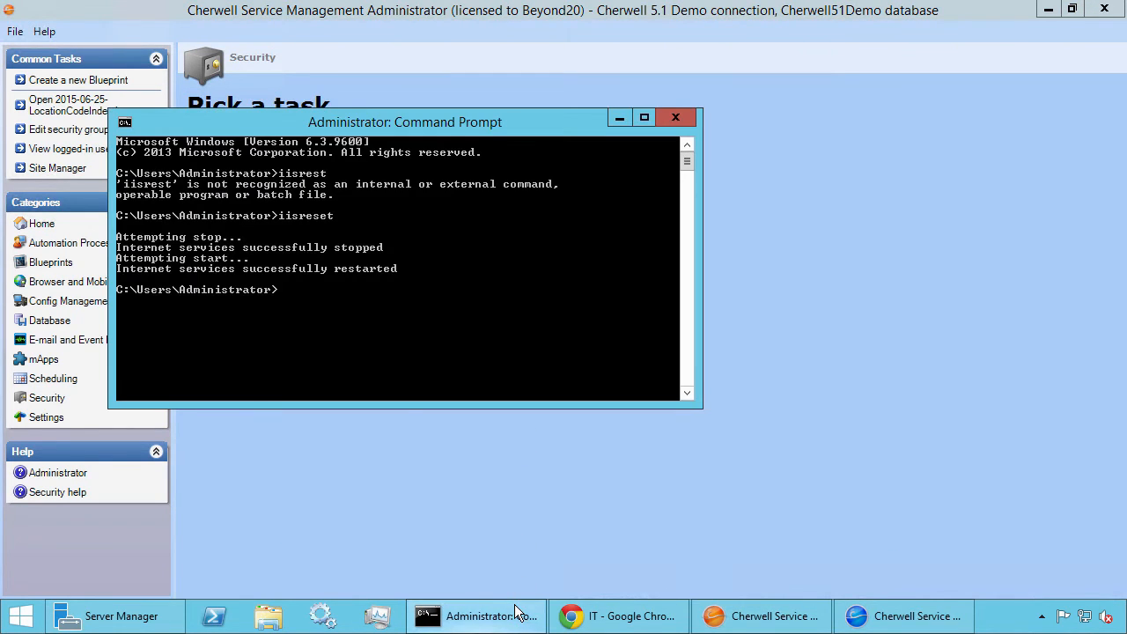
pyautogui.press('Return')
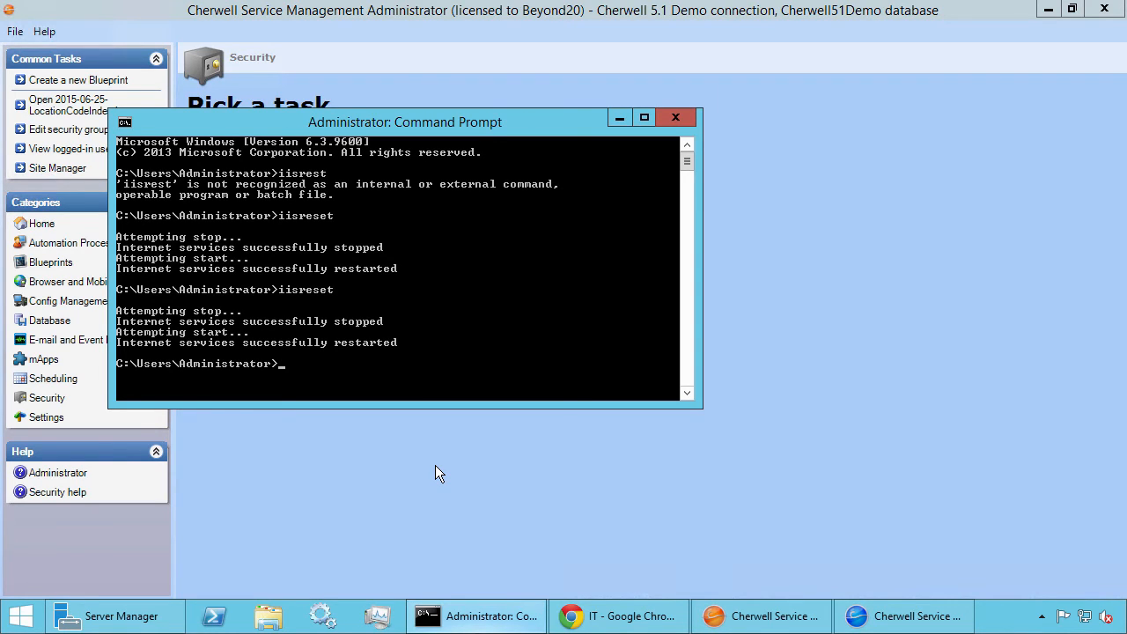
# Switch to Chrome, reload the portal and sign in with the customer's user name and password, declining to save the password
pyautogui.click(572, 617)
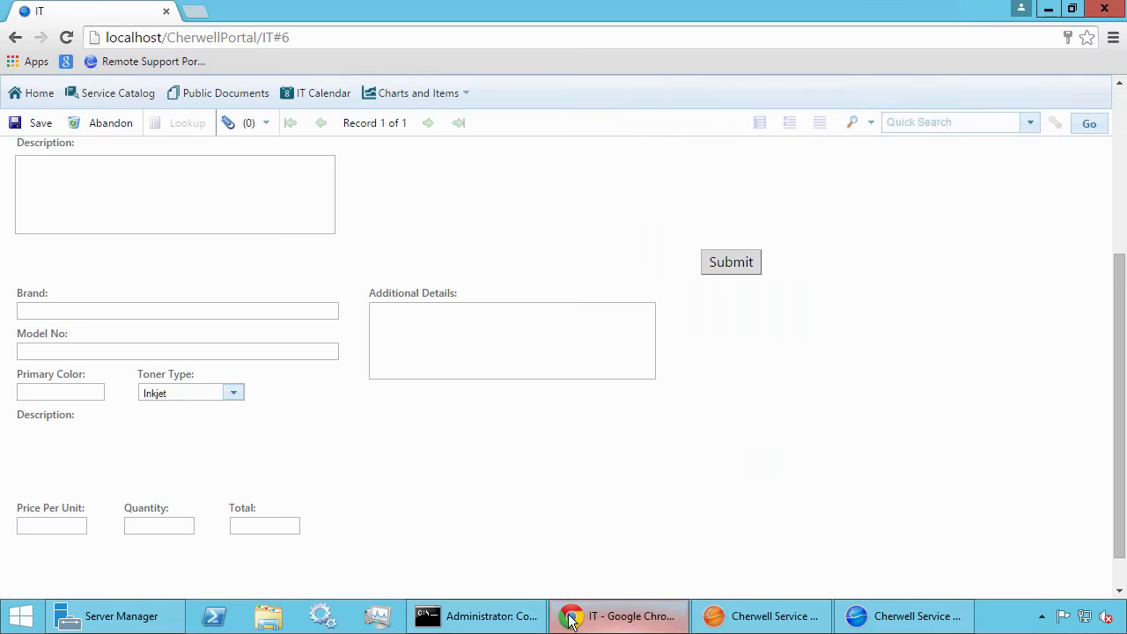
pyautogui.click(76, 36)
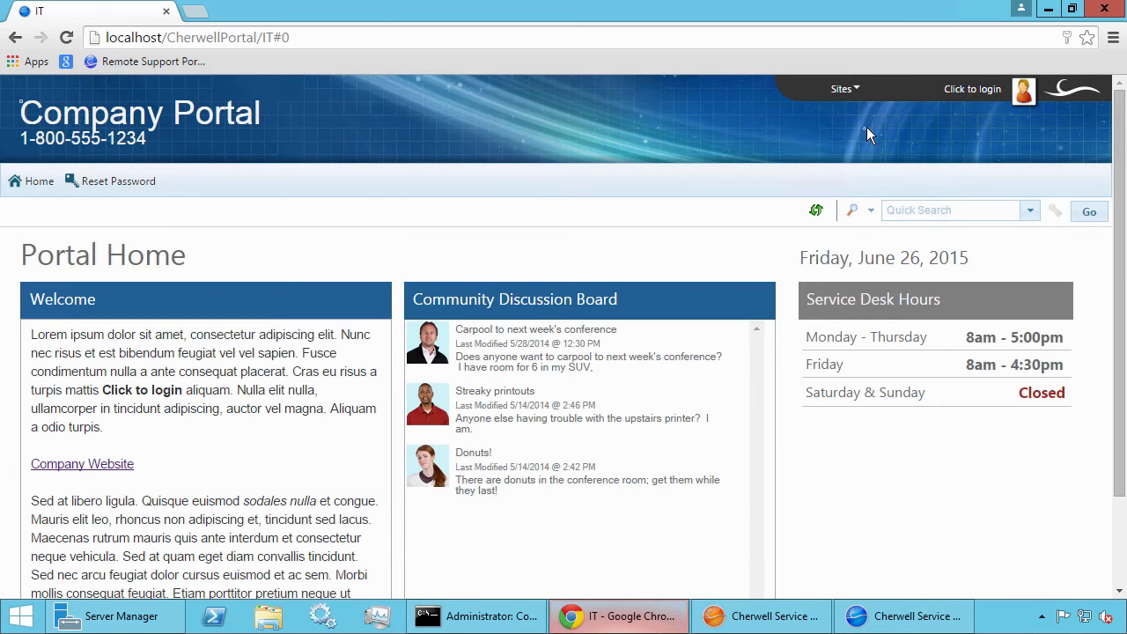
pyautogui.click(973, 89)
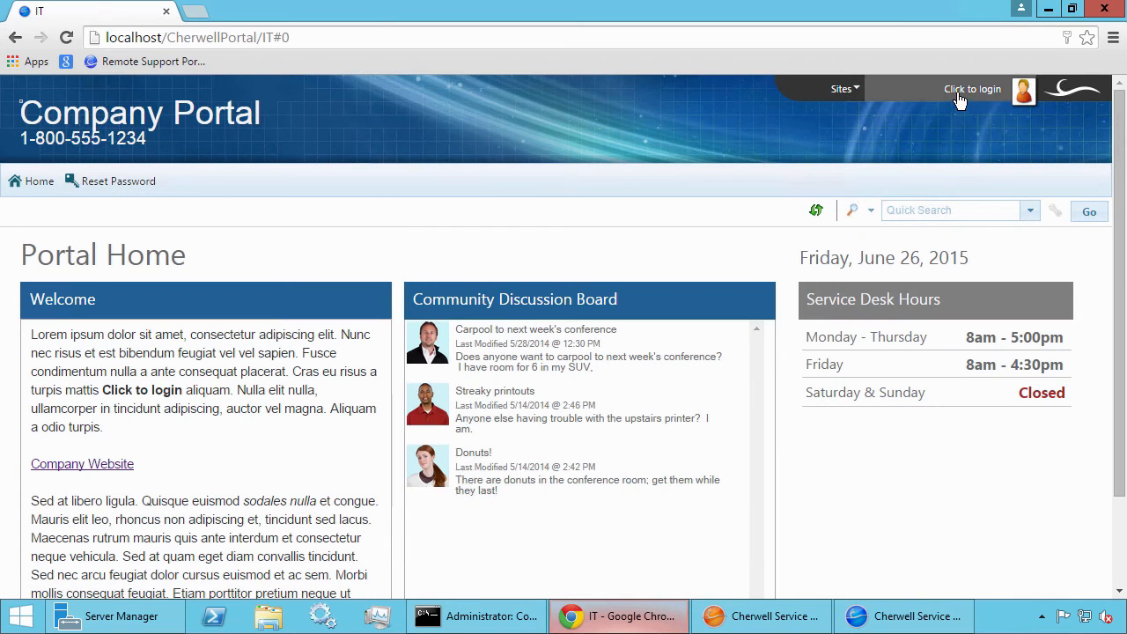
pyautogui.write('henri')
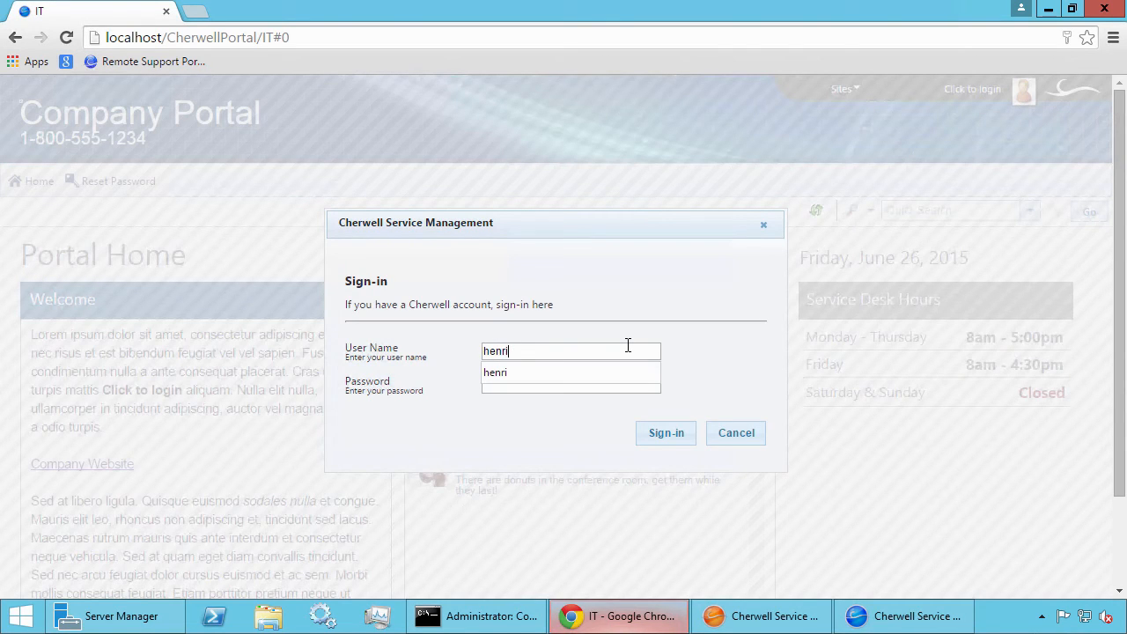
pyautogui.press('Tab')
pyautogui.write('h•••')
pyautogui.press('Return')
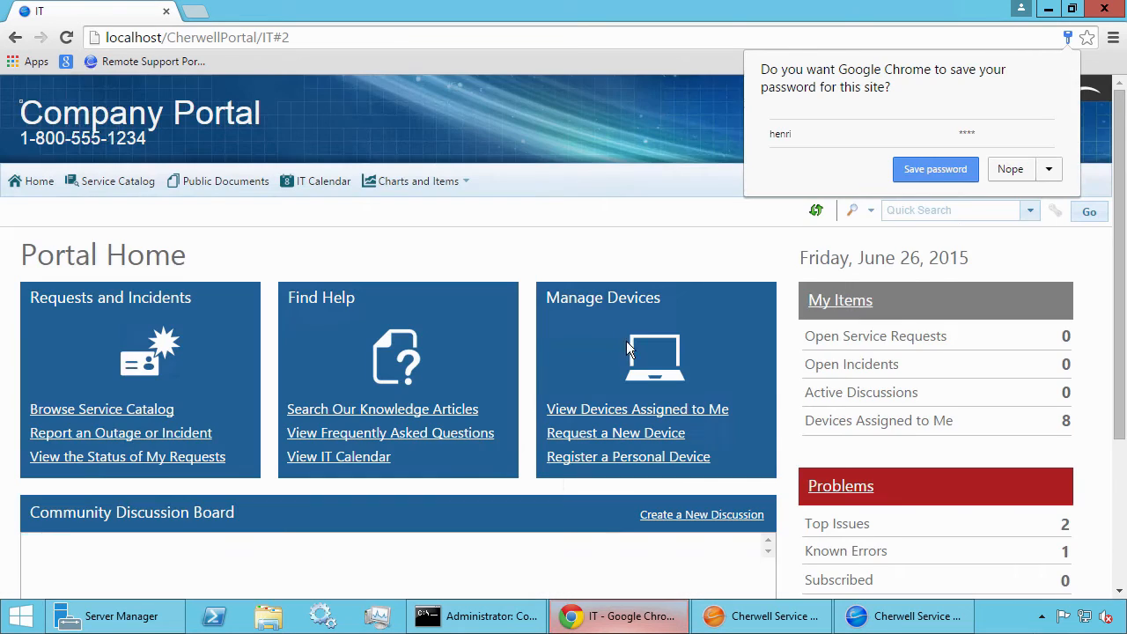
pyautogui.click(1004, 169)
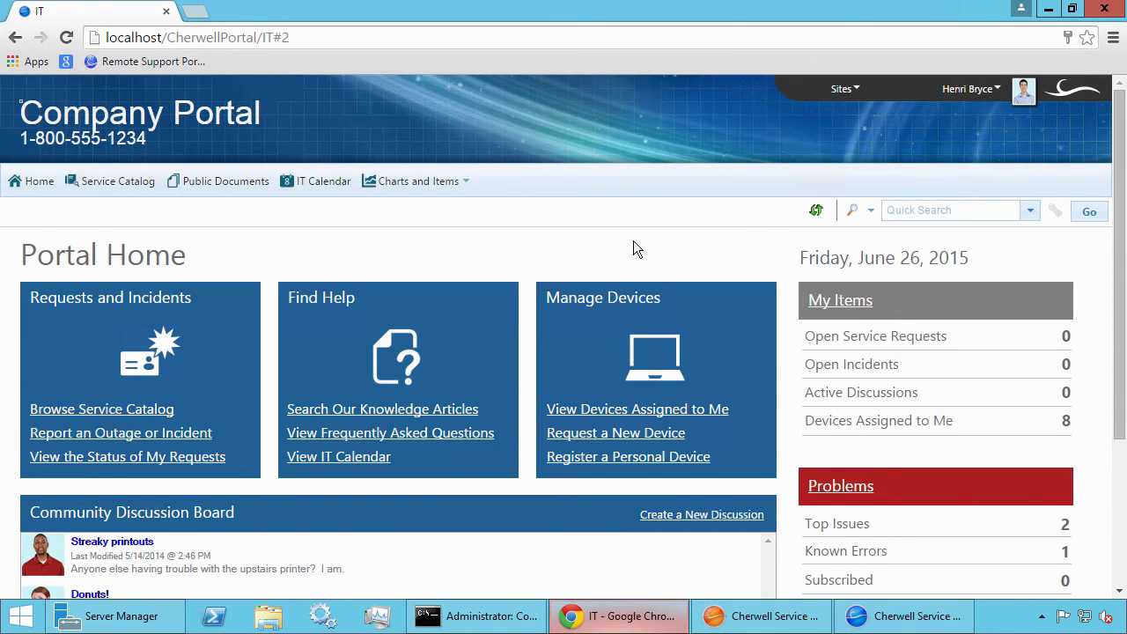
# Start a new Request Toner/Ink service request from the desktop printing entry in the Service Catalog
pyautogui.click(111, 183)
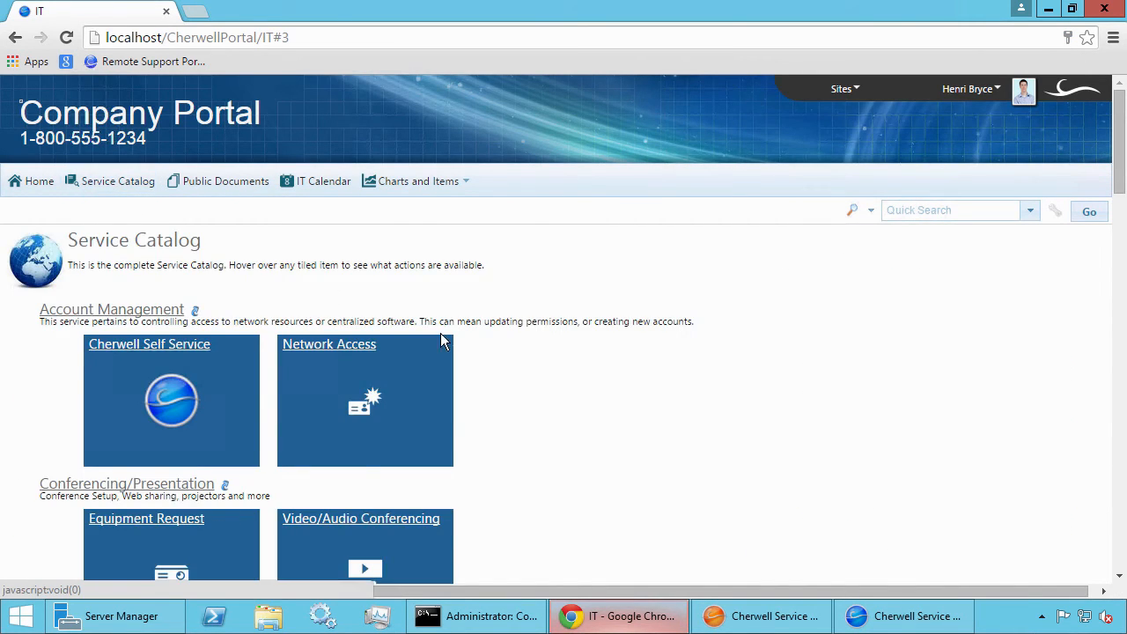
pyautogui.scroll(-15, 373, 343)
pyautogui.scroll(-2, 313, 330)
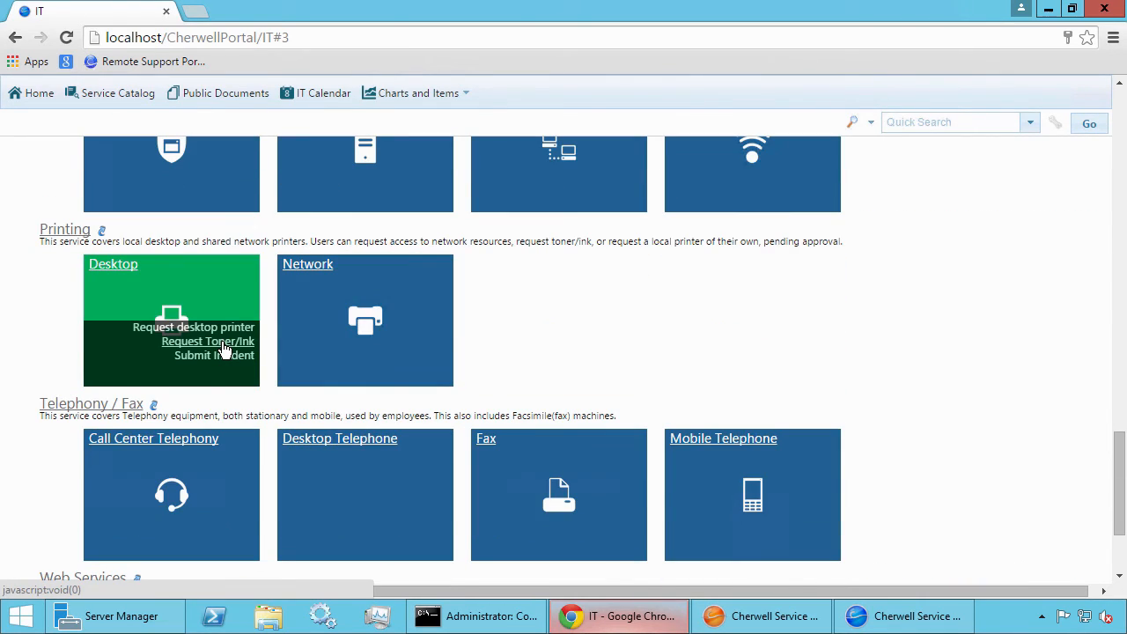
pyautogui.click(224, 342)
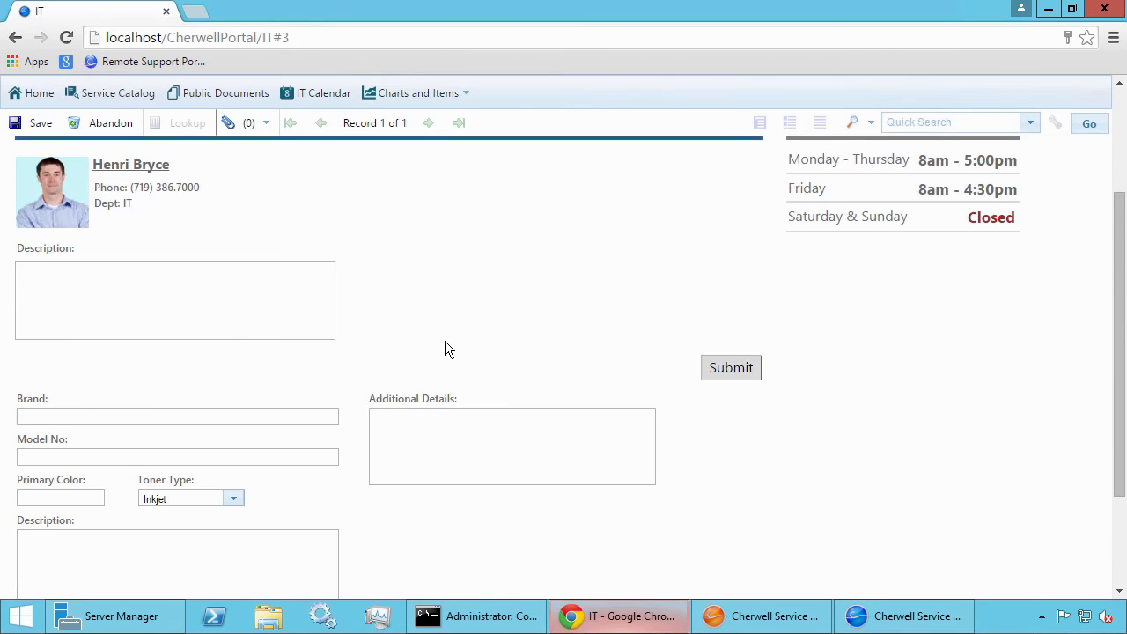
# Check the Description field in the toner details section of the new service request
pyautogui.scroll(-1, 445, 350)
pyautogui.moveTo(37, 433); pyautogui.dragTo(93, 472)
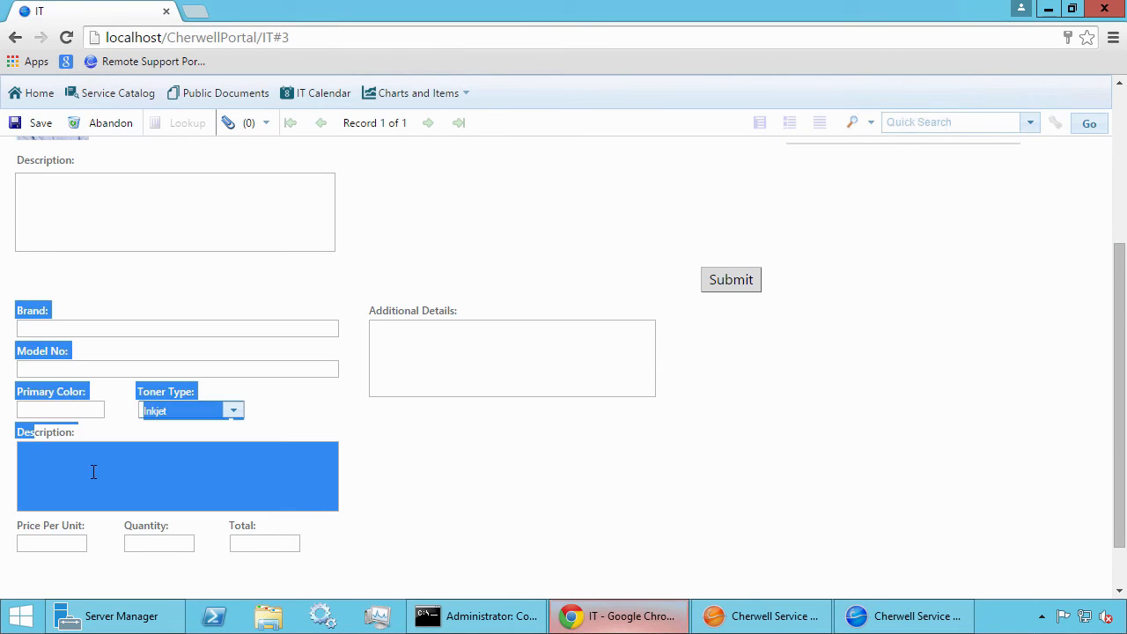
pyautogui.click(76, 453)
pyautogui.tripleClick(62, 438)
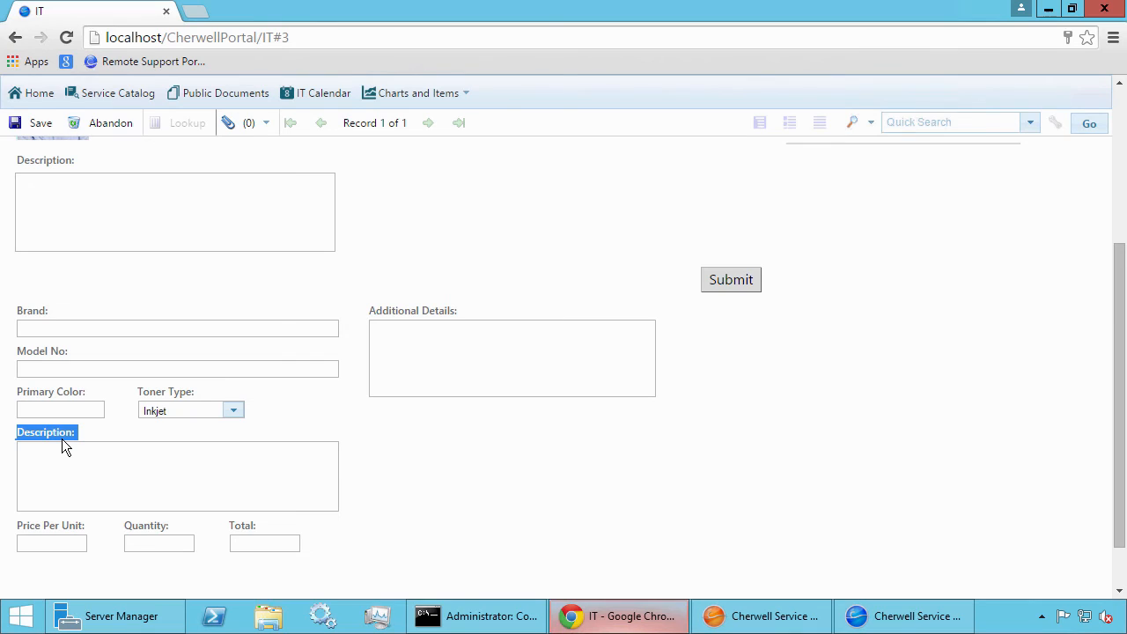